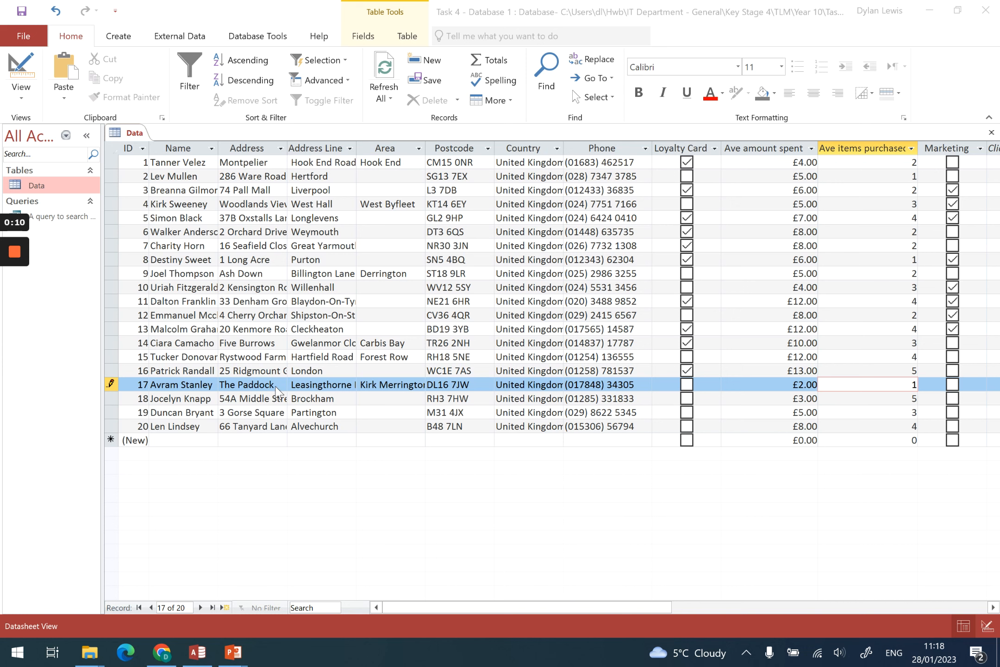
Step: Start a new form with the Form Wizard and include all fields of the Data table
left_click(126, 44)
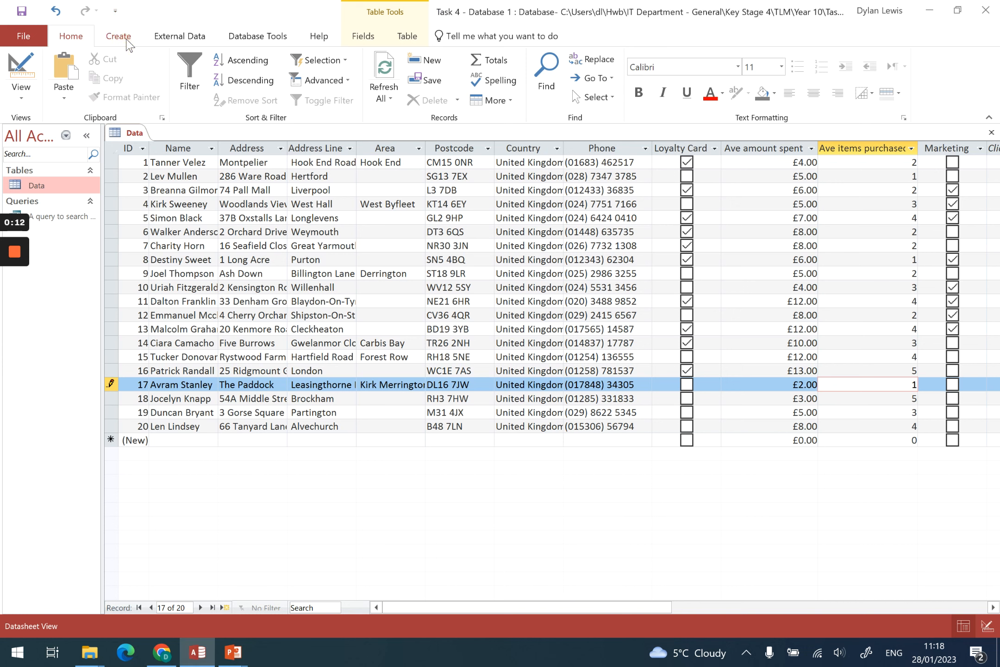
left_click(126, 44)
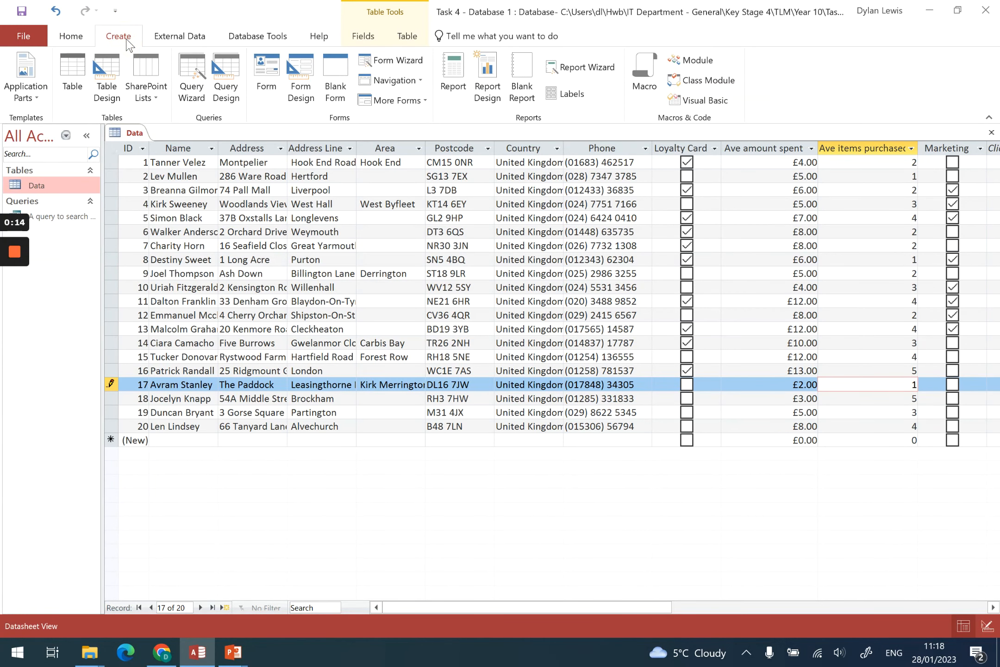
left_click(399, 65)
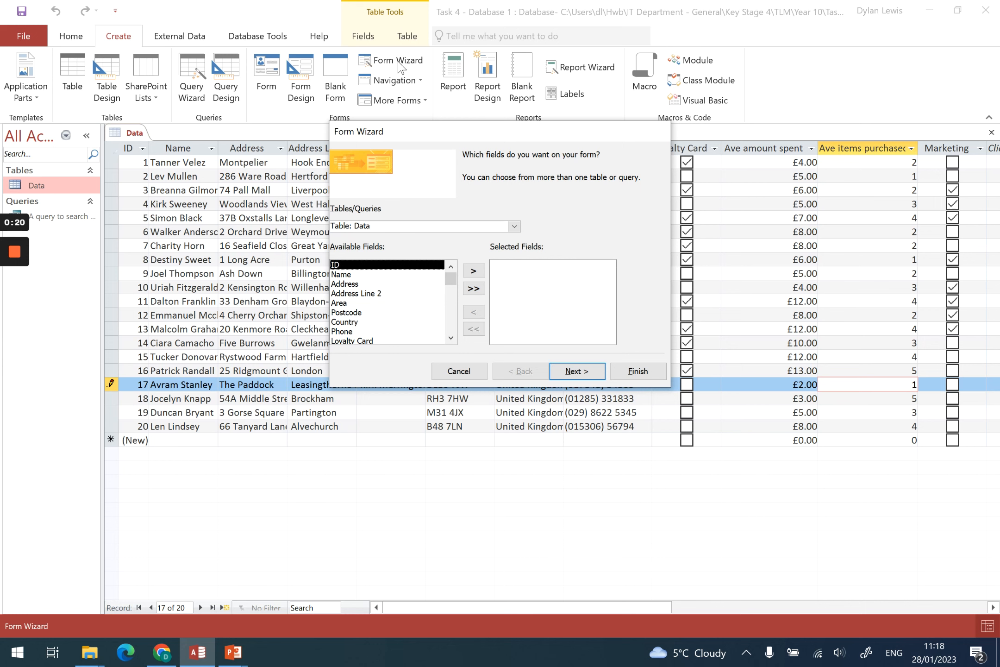
left_click(471, 290)
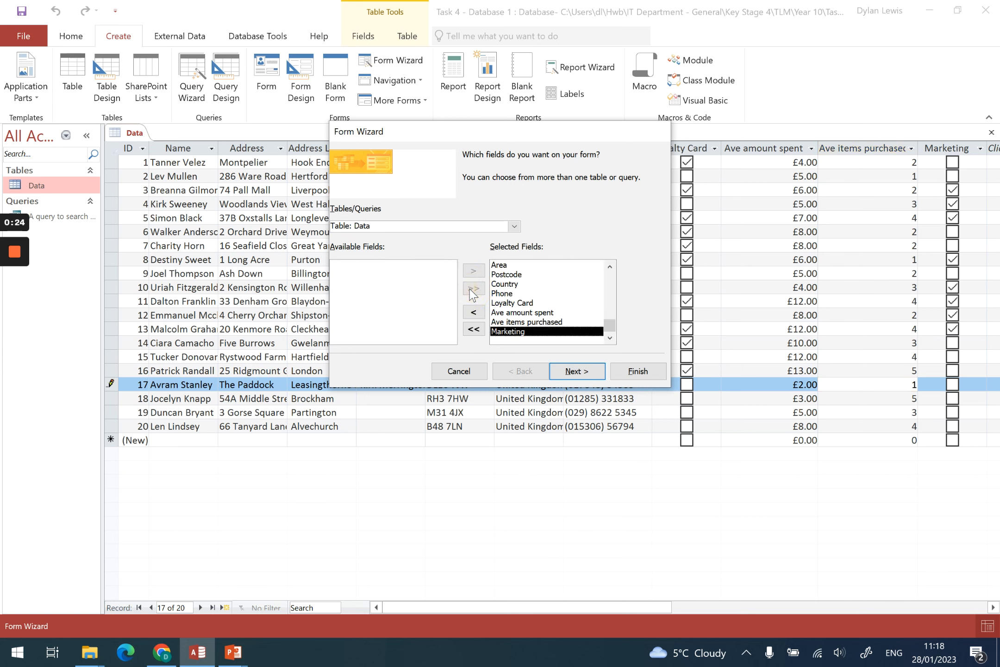
left_click(565, 373)
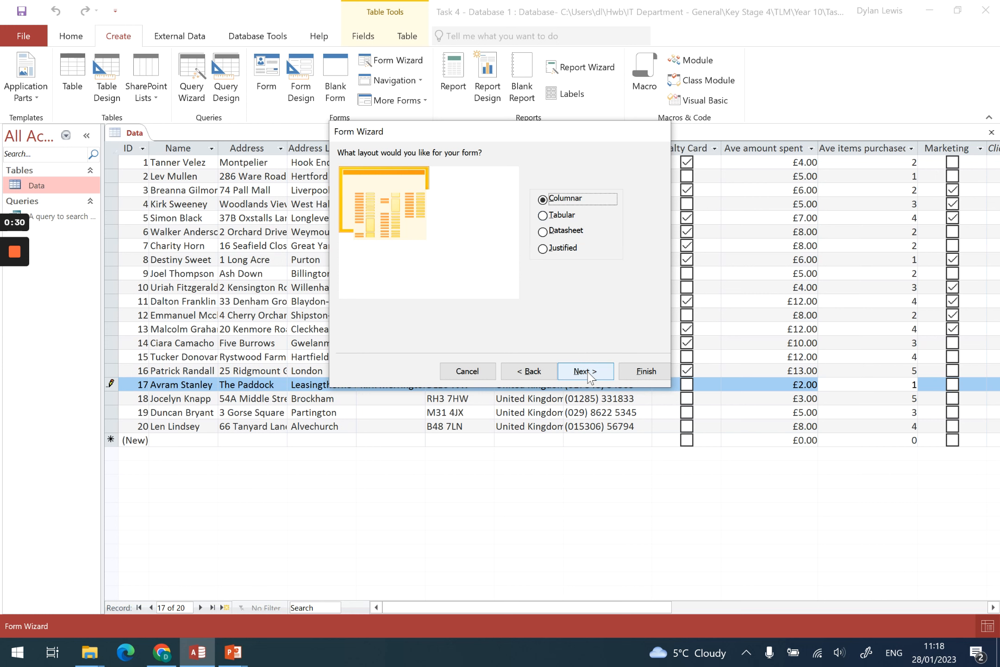
Step: Keep the columnar layout, title the form "Data entry form" and finish the wizard, opening the form to view information
left_click(587, 372)
left_click(501, 169)
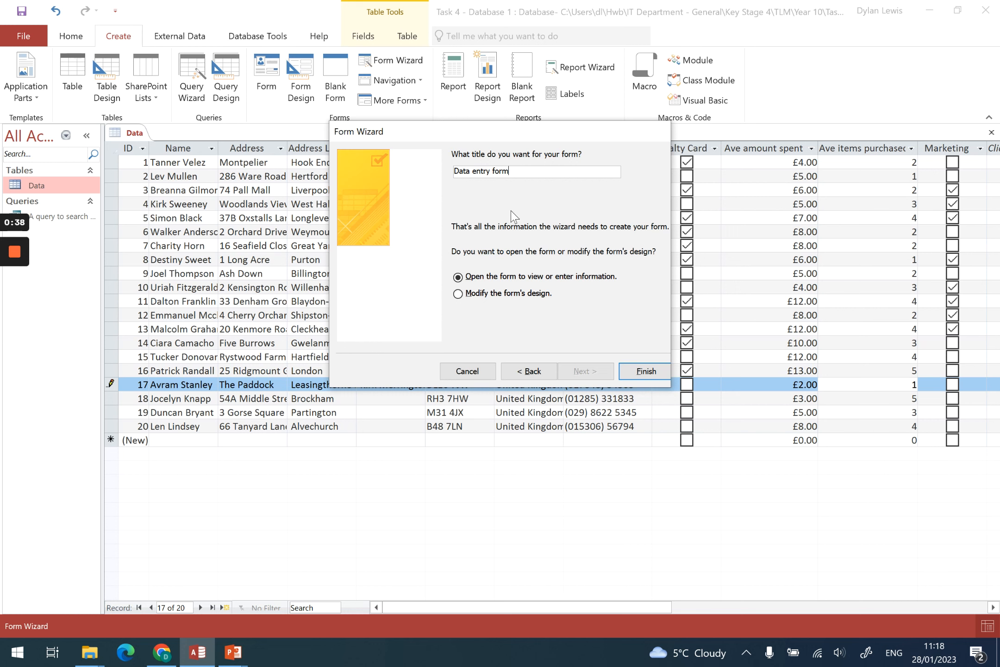
left_click(645, 375)
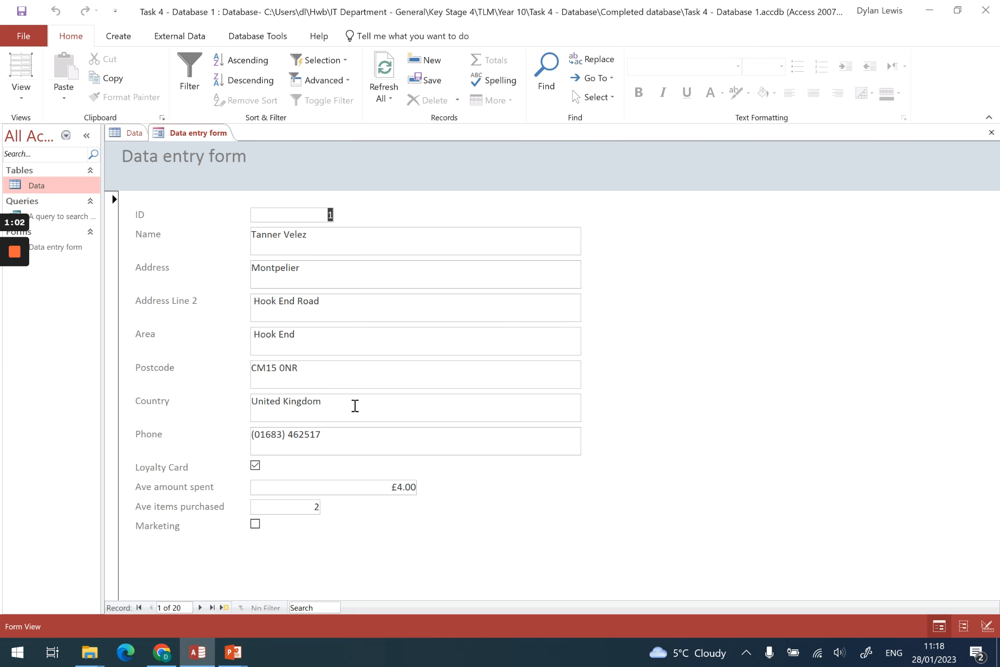
Step: Switch the data entry form to Design View
left_click(18, 100)
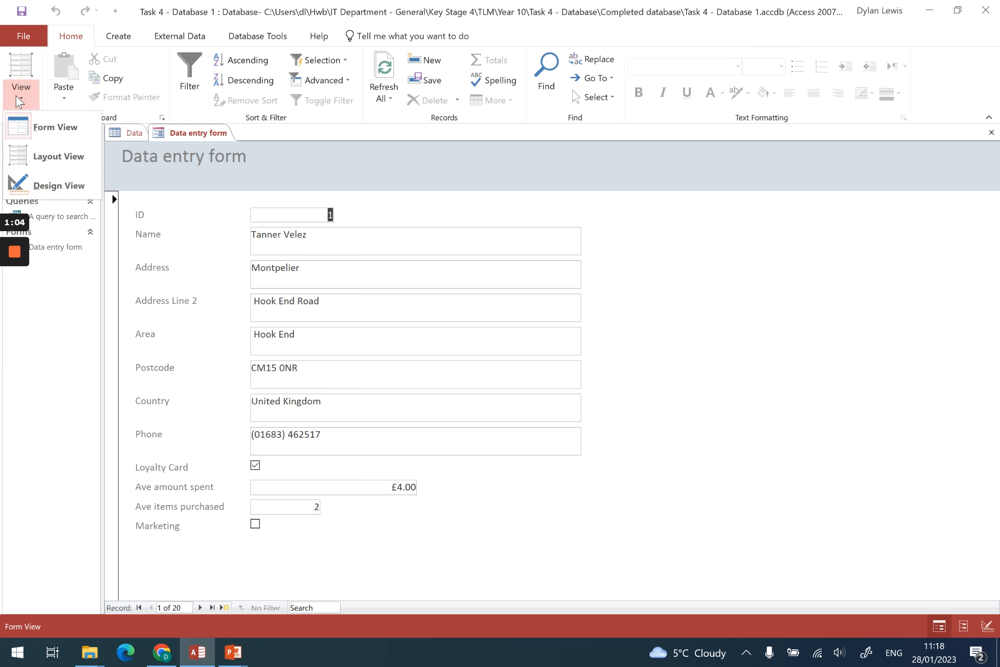
left_click(67, 181)
left_click(437, 285)
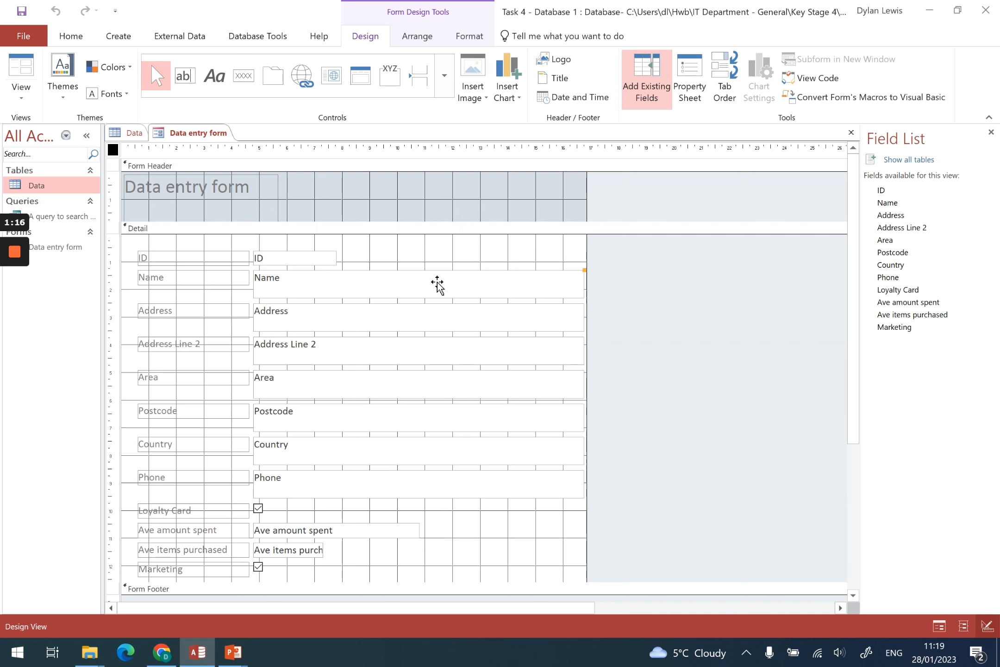
left_click(431, 317)
left_click(427, 360)
left_click(423, 394)
left_click(422, 425)
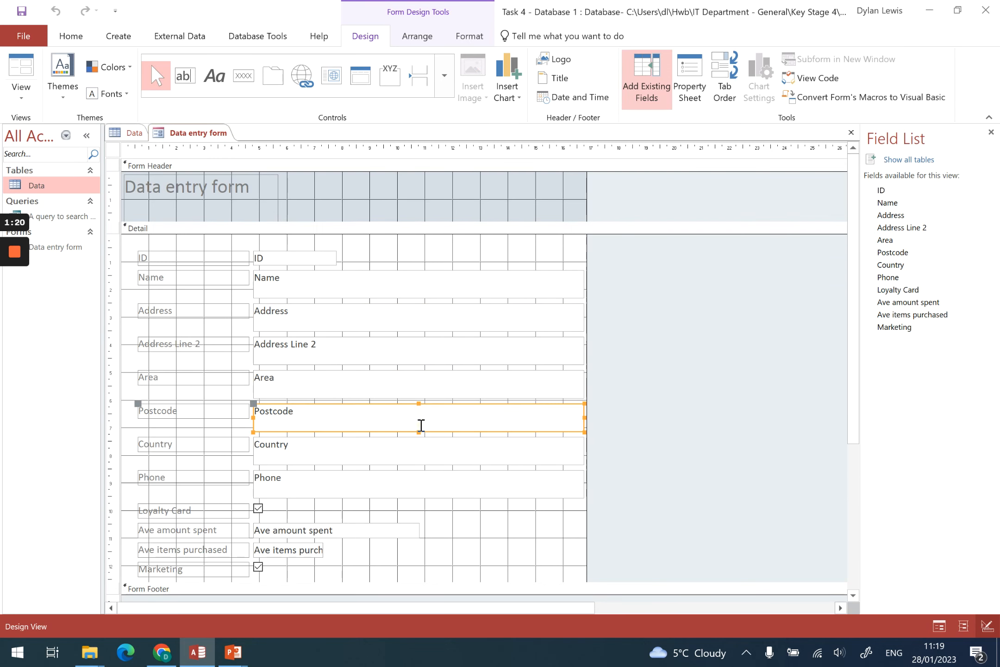
Step: Narrow the Name, Address, Address Line 2 and Area text boxes so their right edges sit at about 9.3 on the horizontal ruler
left_click(452, 283)
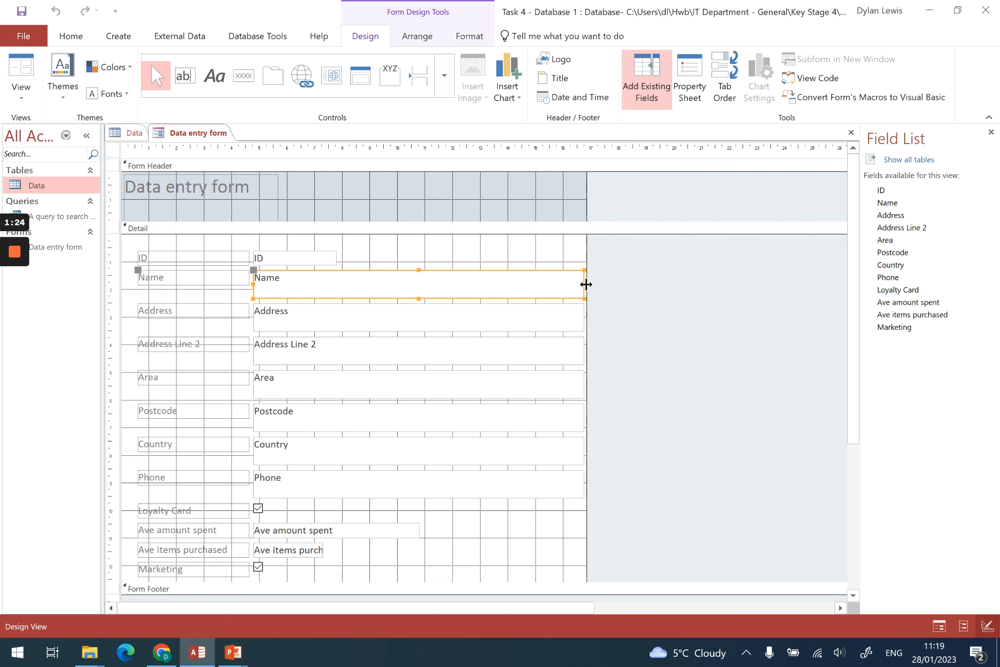
left_click_drag(586, 284, 379, 284)
left_click(551, 308)
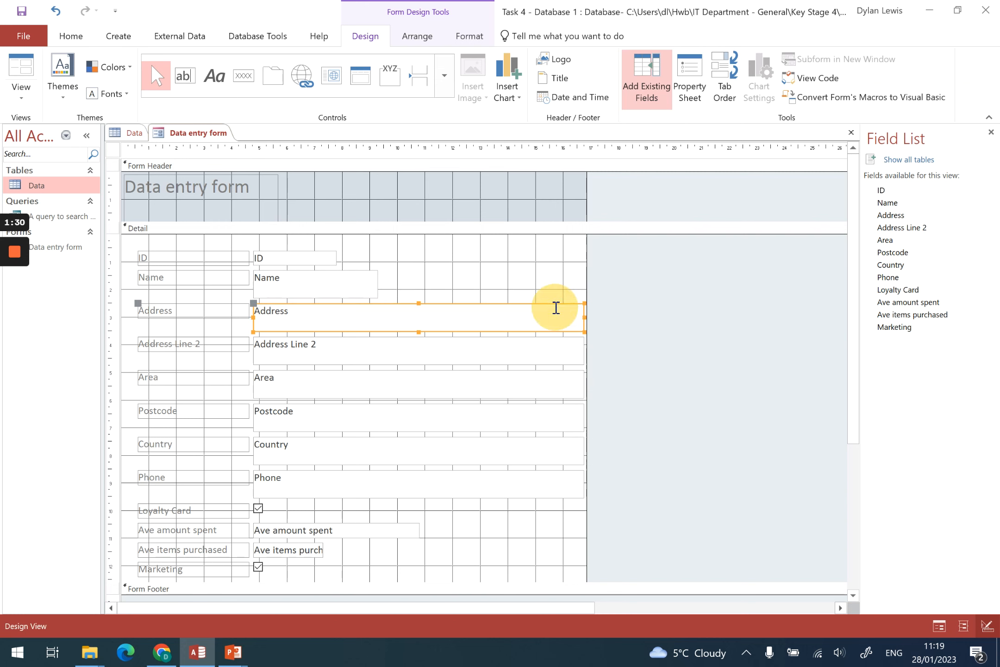
left_click_drag(583, 317, 375, 320)
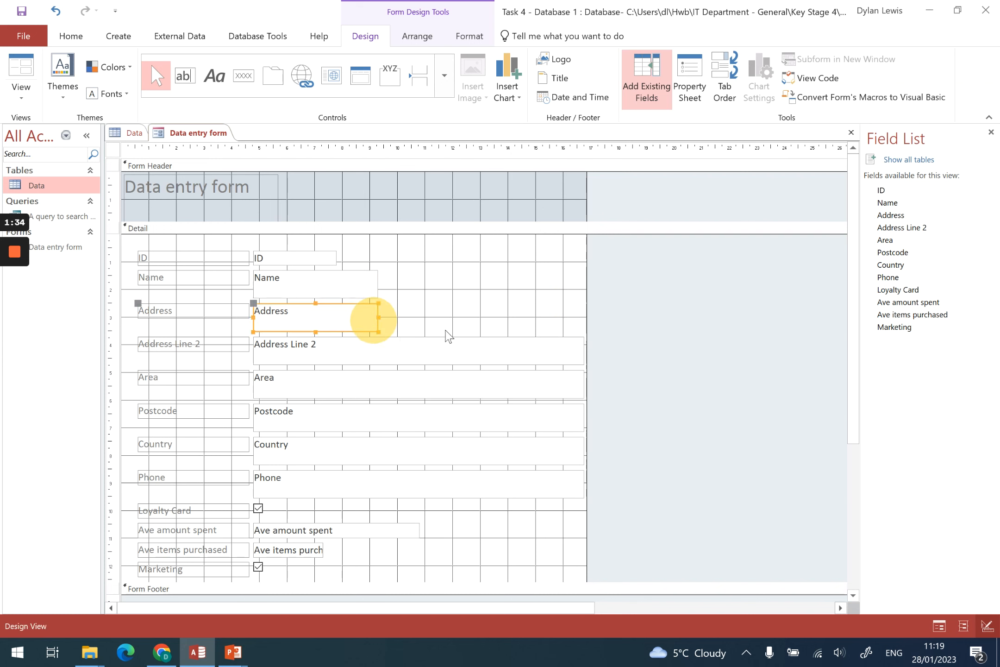
left_click(525, 348)
left_click_drag(583, 350, 378, 351)
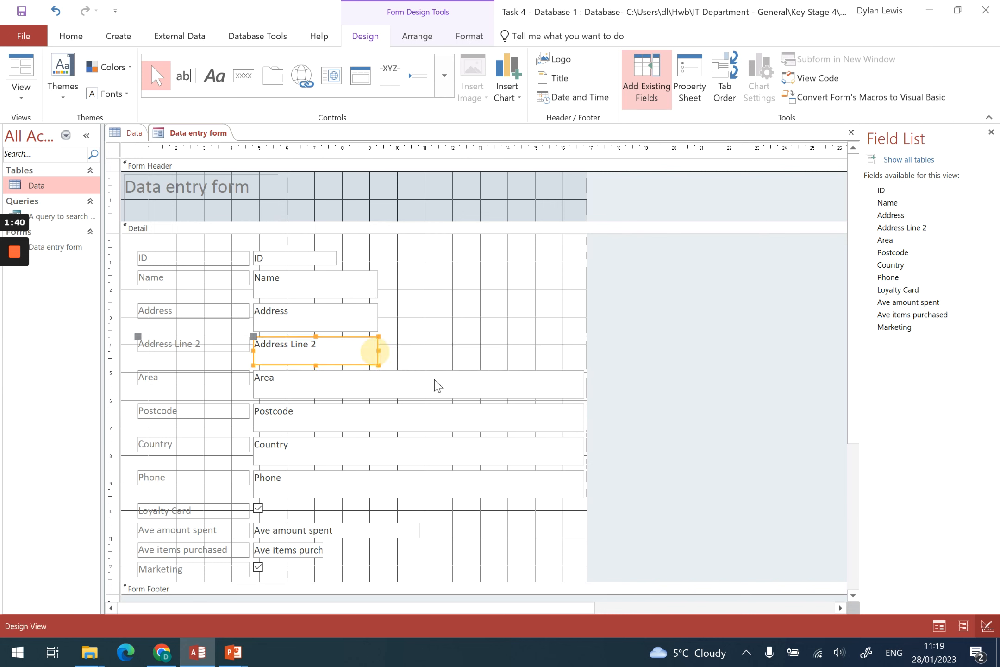
left_click(505, 384)
left_click_drag(583, 386, 381, 375)
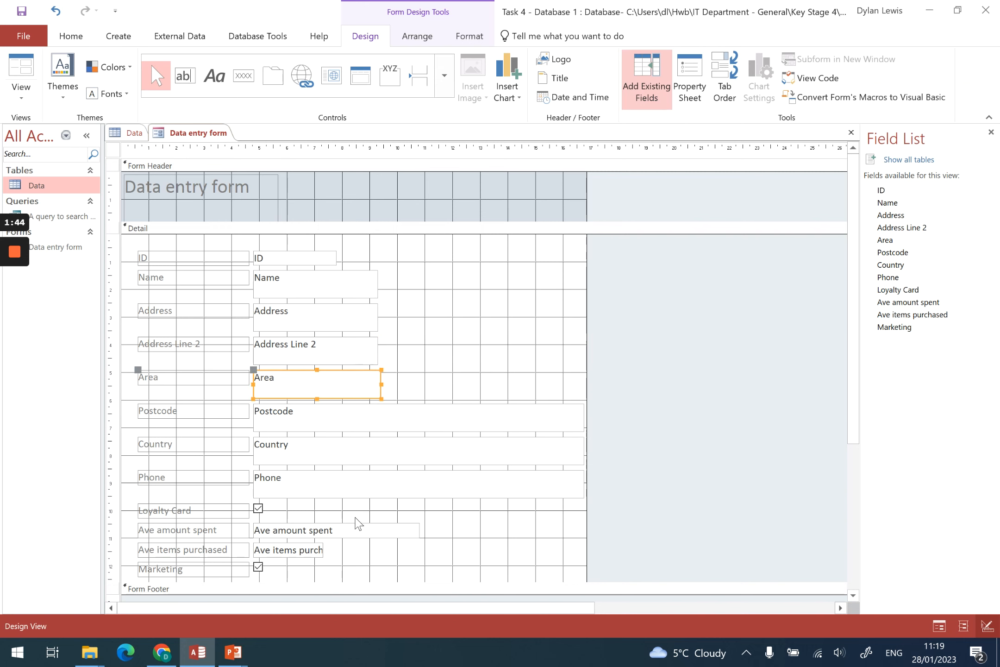
Step: Narrow the Postcode and Country text boxes so their right edges sit at about 9.5 on the horizontal ruler
left_click(573, 417)
left_click_drag(584, 415, 383, 408)
left_click(495, 460)
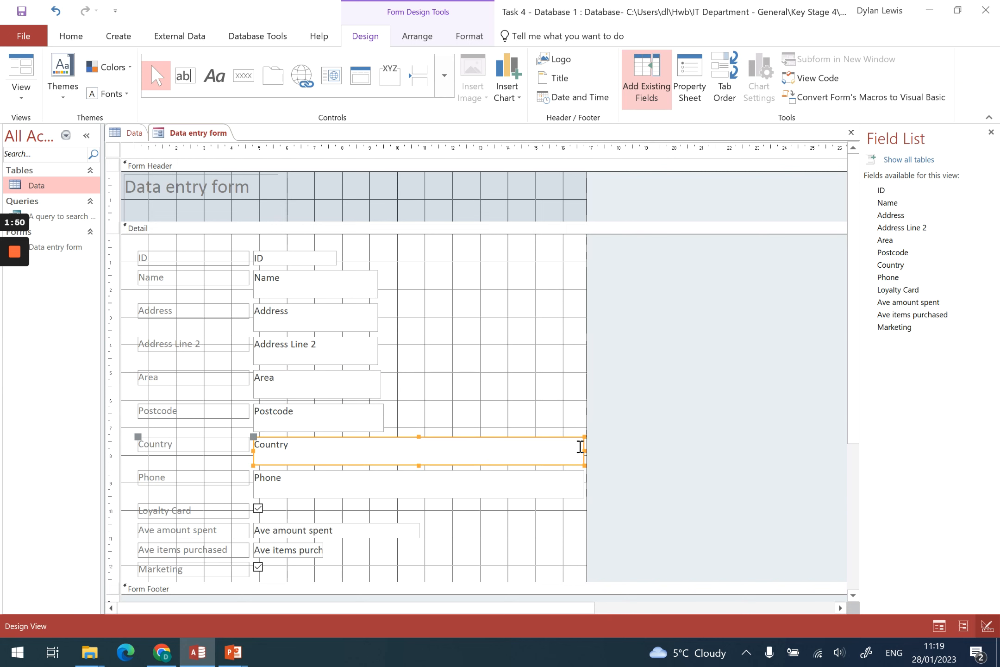
left_click_drag(585, 446, 385, 448)
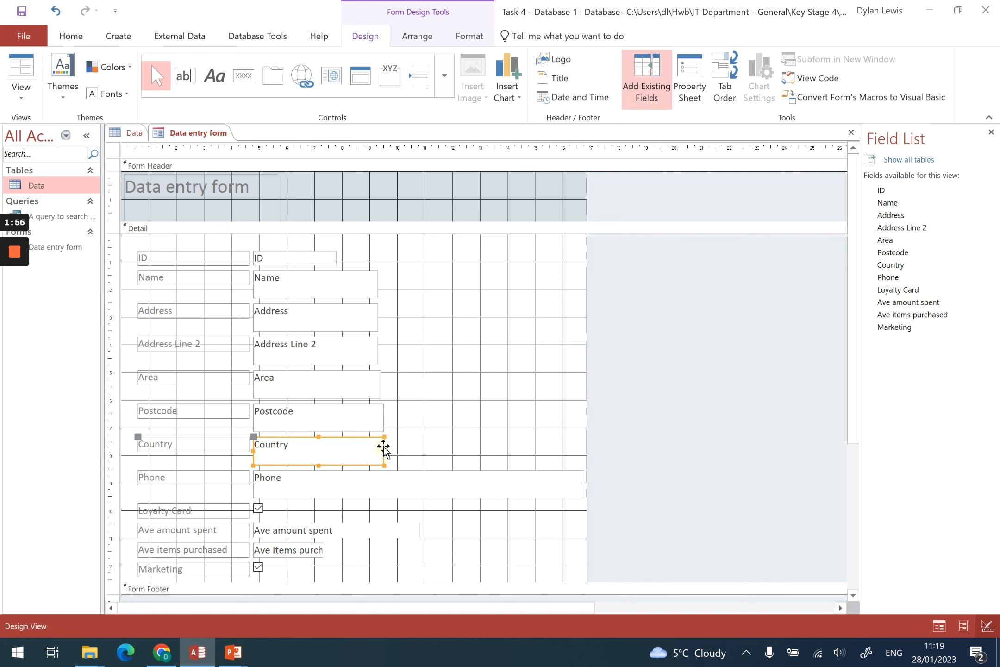
Step: Narrow the Ave amount spent text box to about 8.4 on the horizontal ruler and the Phone text box to about 9.6
left_click(382, 533)
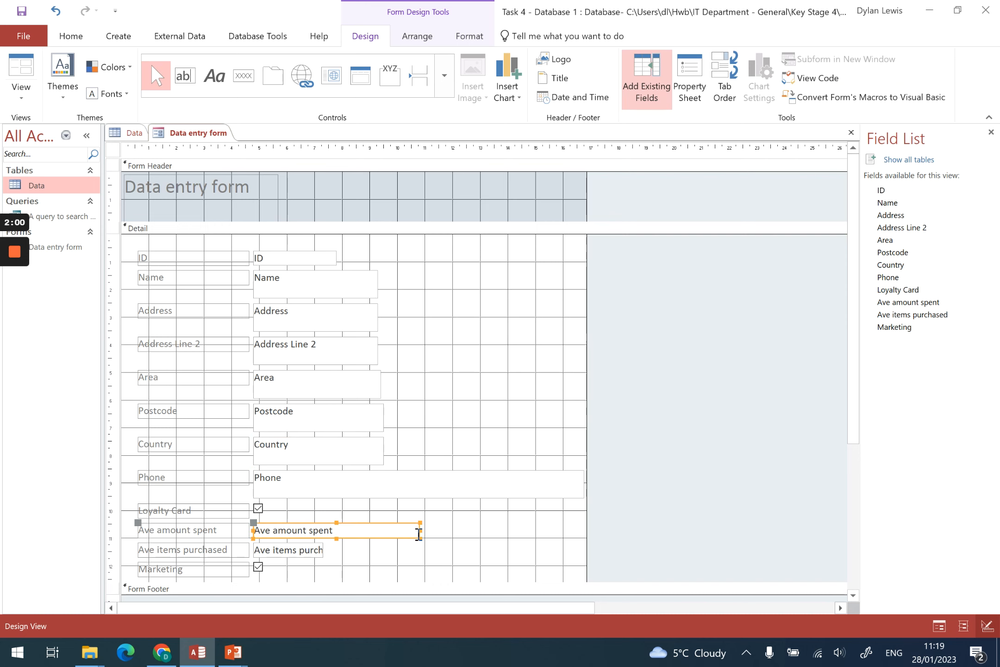
left_click_drag(419, 530, 353, 530)
left_click(464, 475)
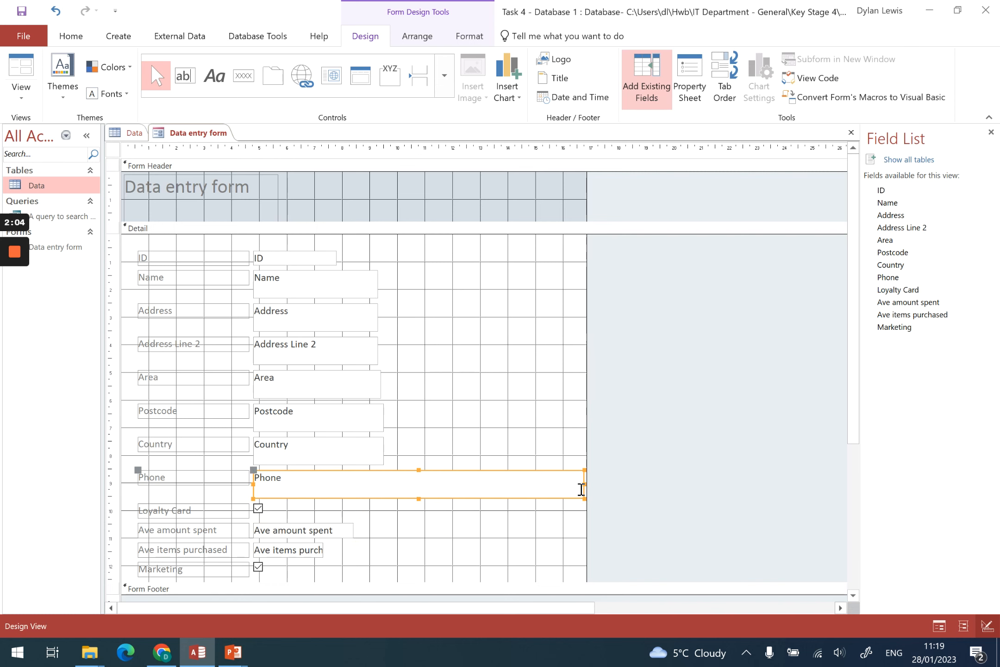
left_click_drag(583, 484, 387, 485)
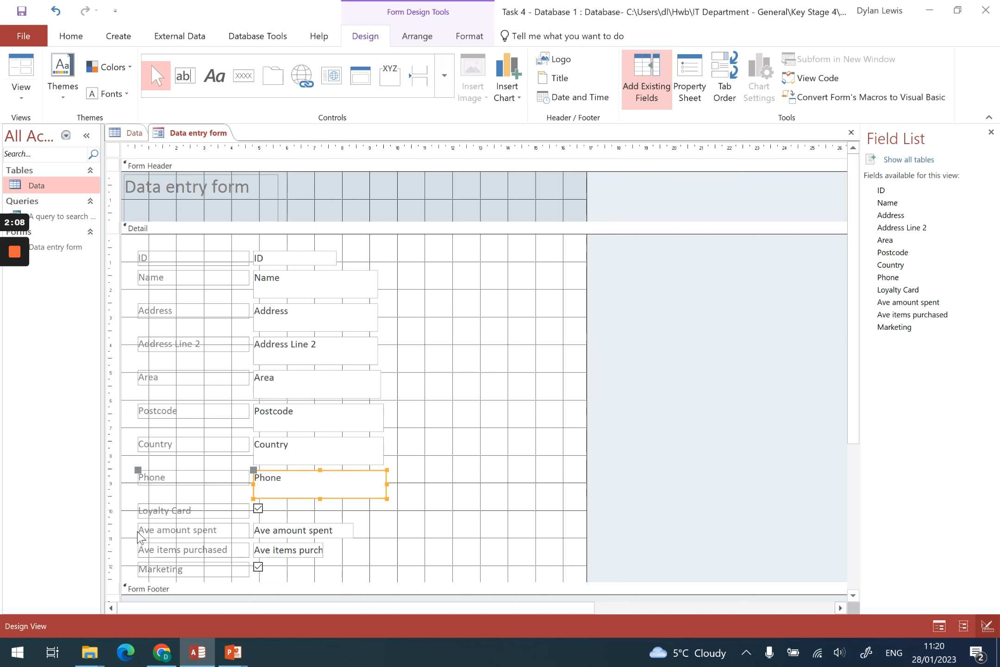
Step: Move the Ave amount spent label and text box together onto the Loyalty Card row, to the right of its check box
left_click(172, 532)
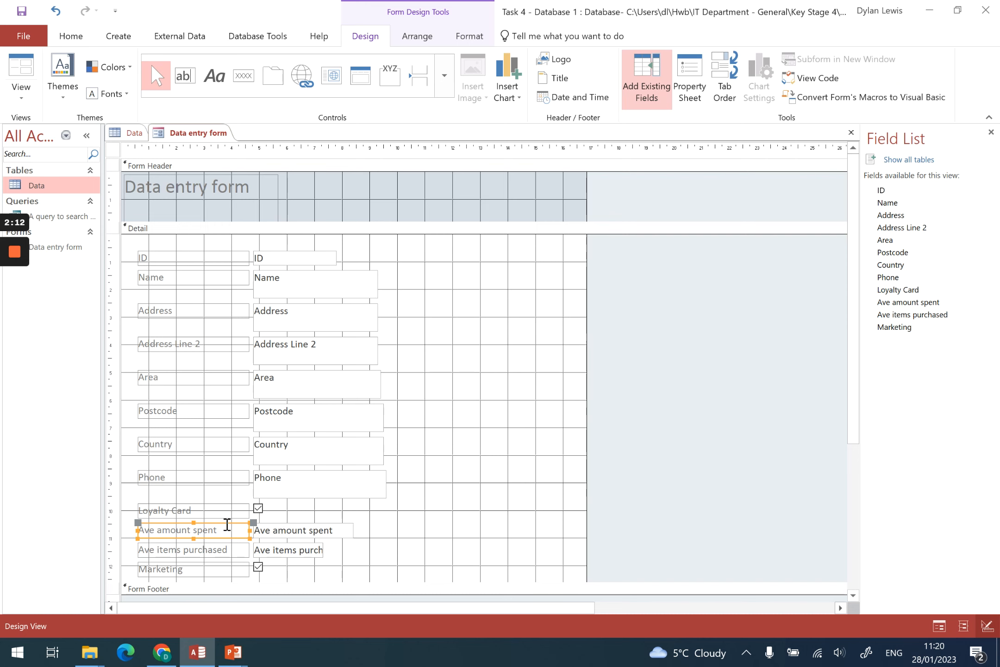
left_click(311, 535, "shift")
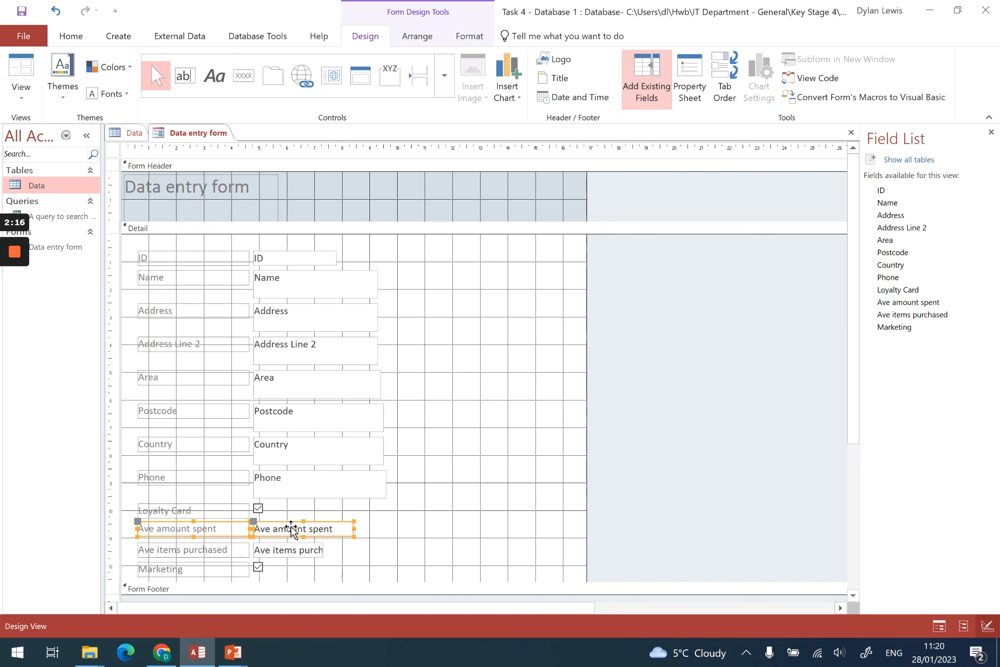
left_click_drag(271, 534, 449, 516)
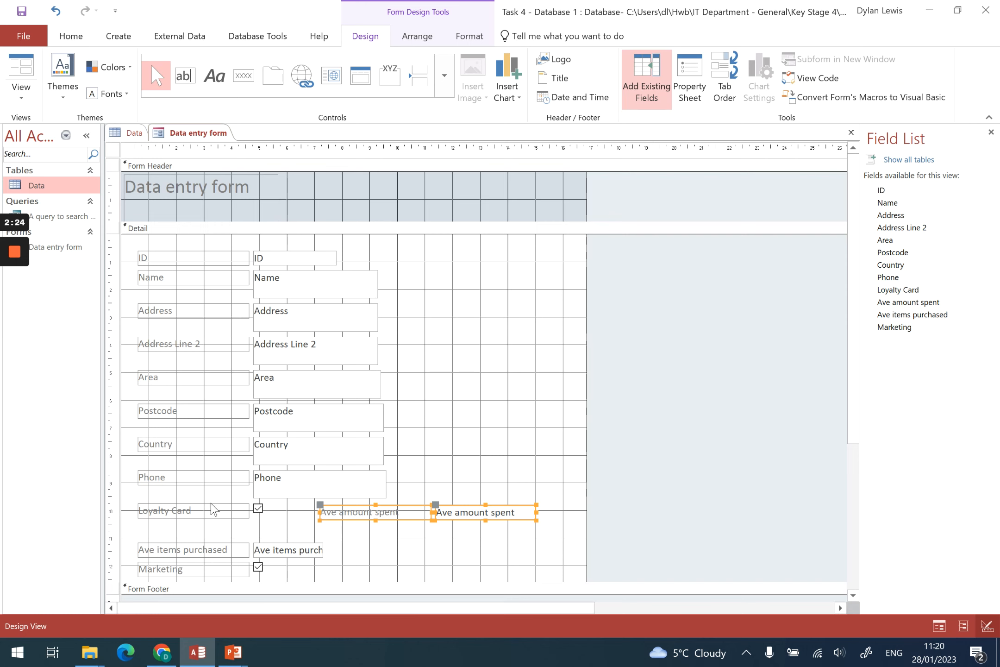
Step: Shift the Loyalty Card label and check box slightly down to line up with the Ave amount spent field
left_click(200, 510)
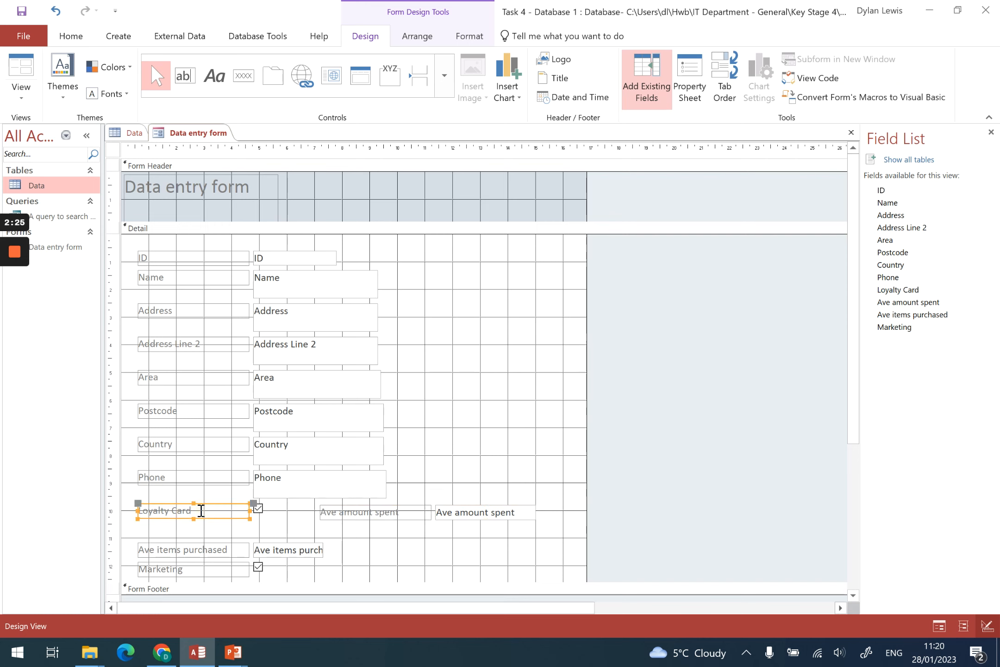
left_click(258, 512)
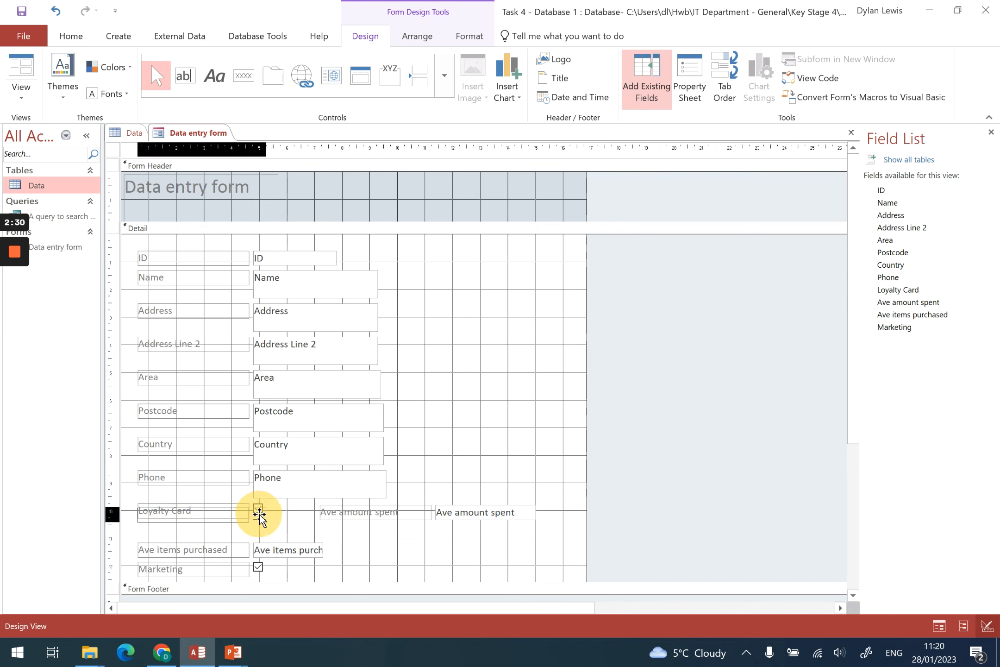
left_click_drag(258, 513, 258, 510)
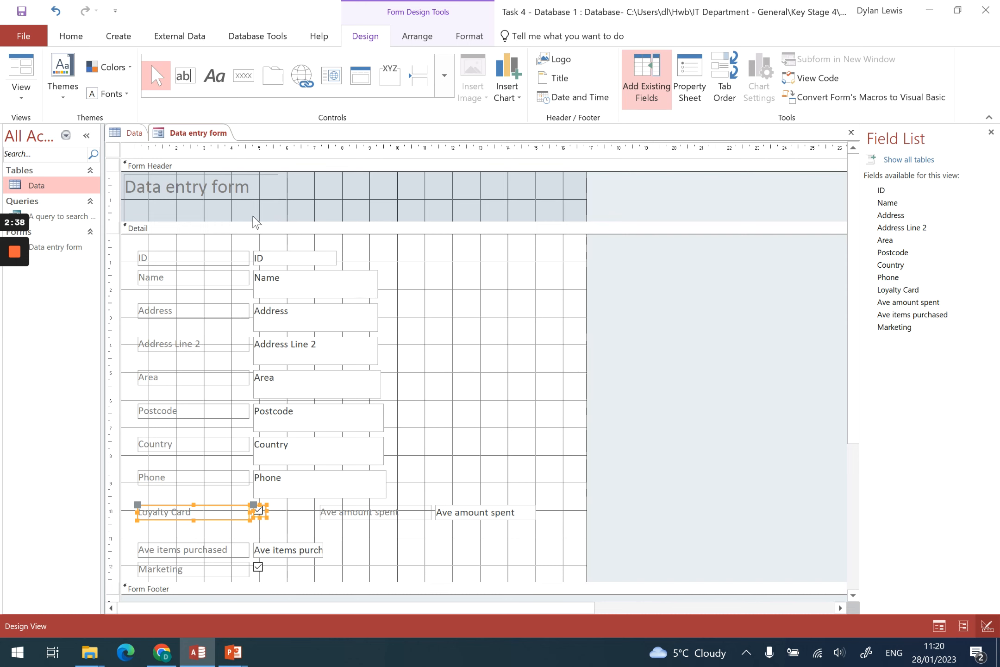
Step: Preview the adjusted layout in Form View and return to Design View
left_click(20, 91)
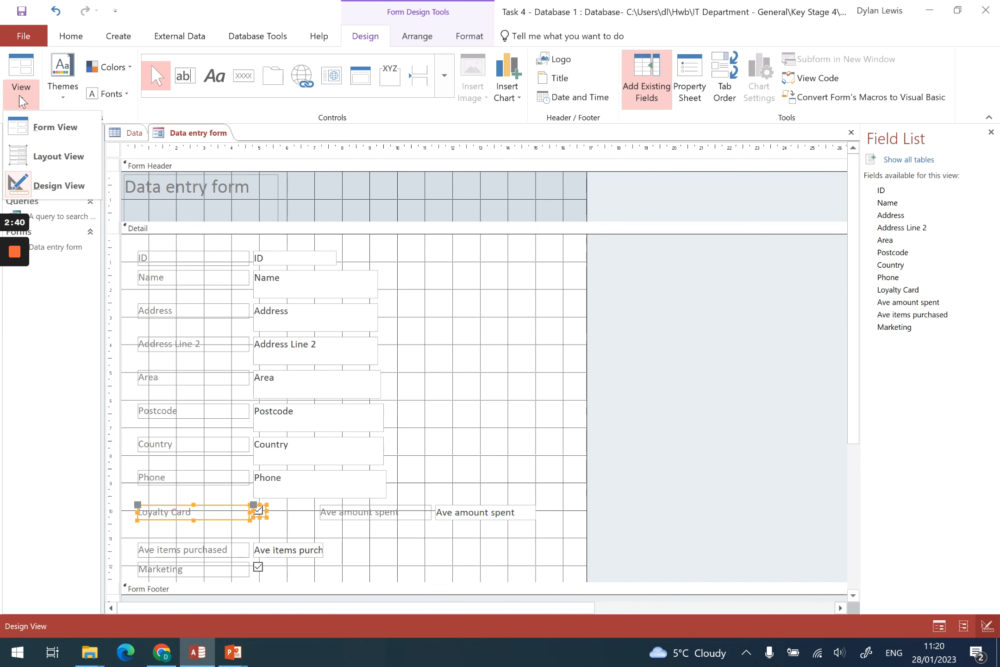
left_click(49, 140)
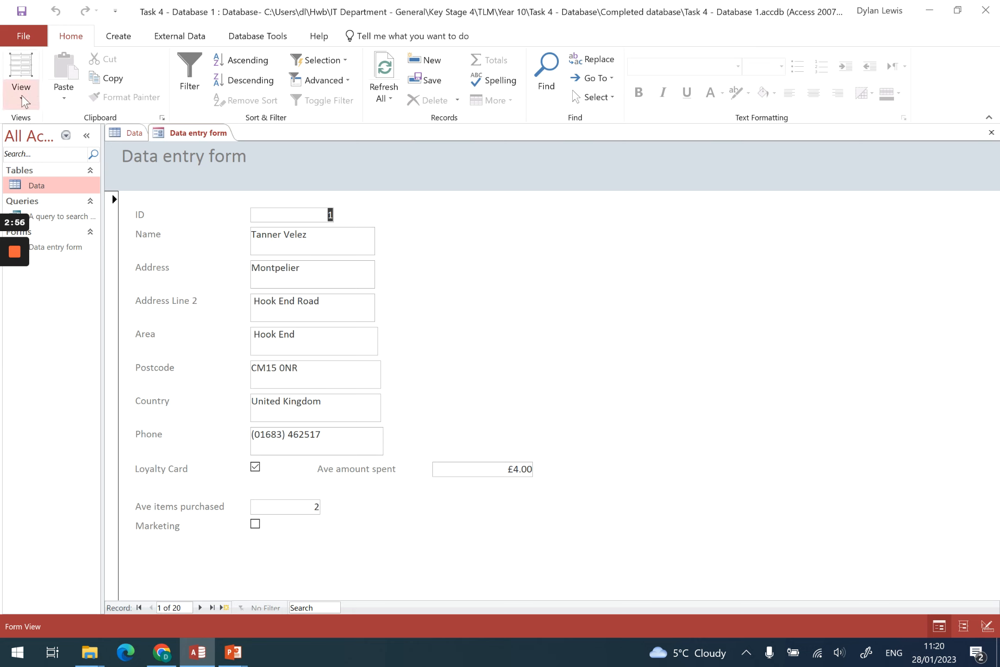
left_click(21, 90)
left_click(35, 187)
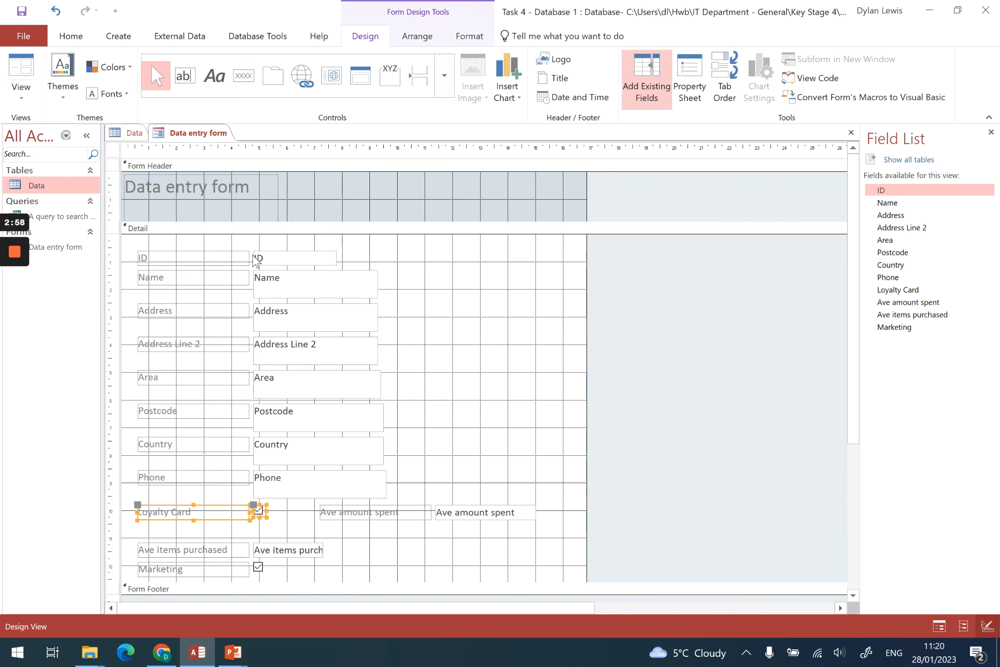
Step: Widen the Name, Address and Address Line 2 text boxes to the 10 mark on the horizontal ruler
left_click(361, 293)
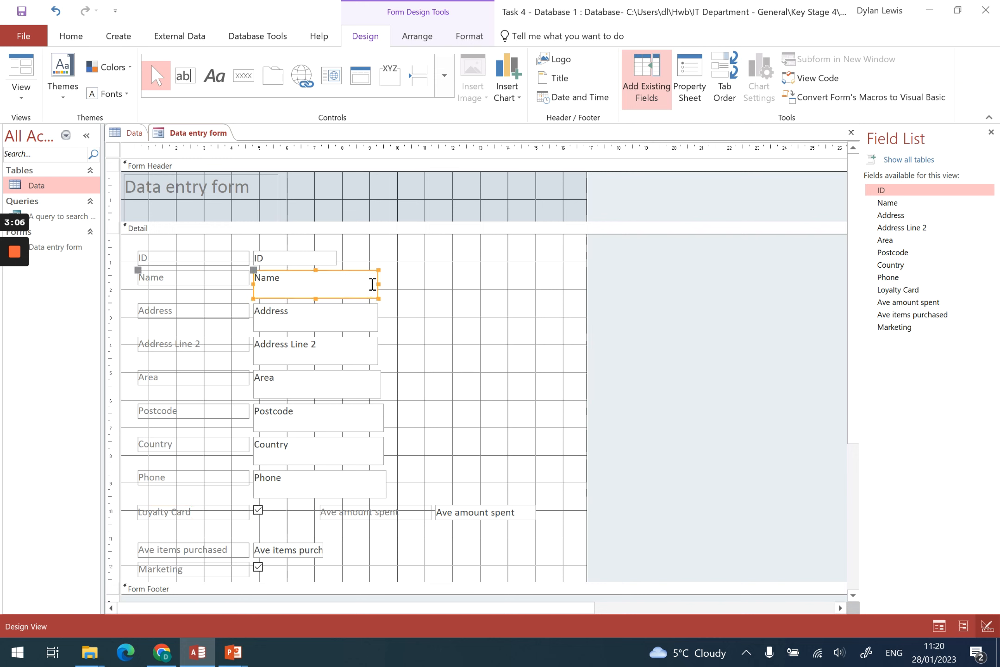
left_click_drag(378, 285, 396, 283)
left_click(376, 322)
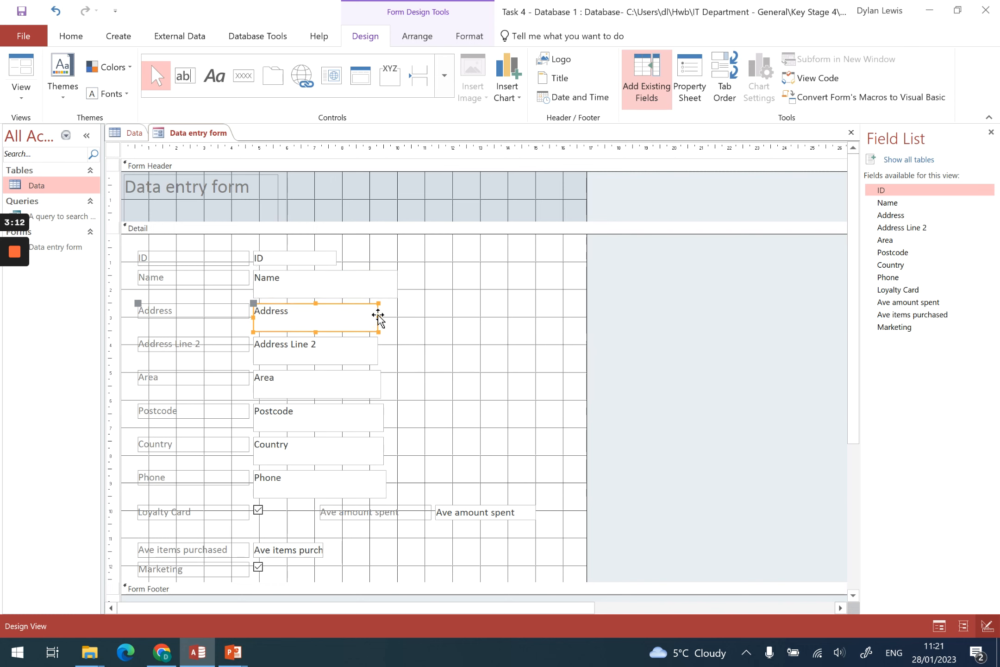
left_click_drag(378, 316, 392, 351)
left_click(372, 352)
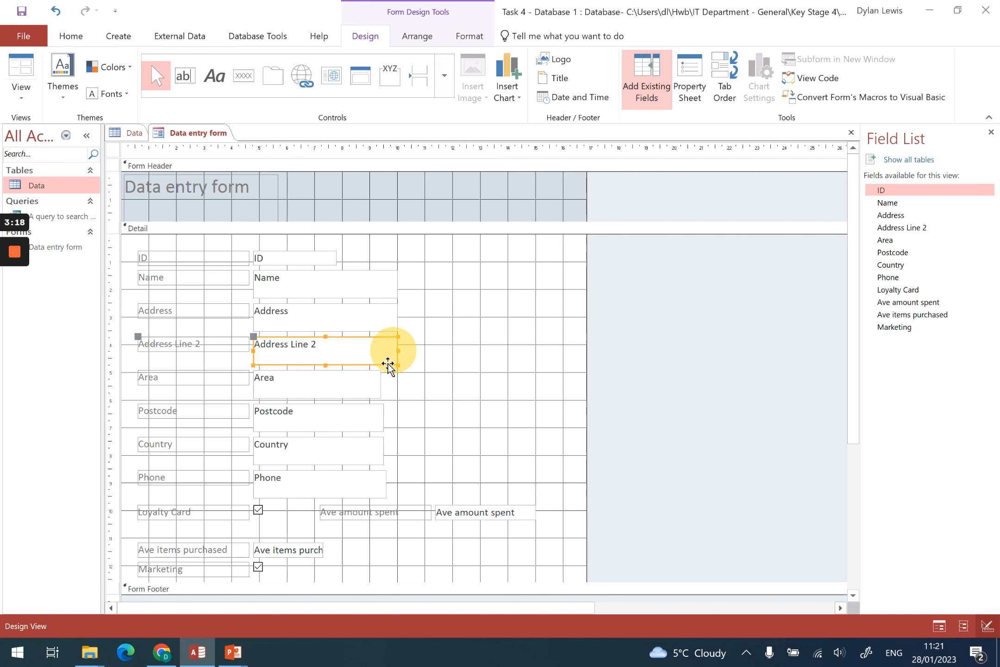
Step: Widen the Area, Postcode, Country and Phone text boxes to the 10 mark on the horizontal ruler
left_click(373, 386)
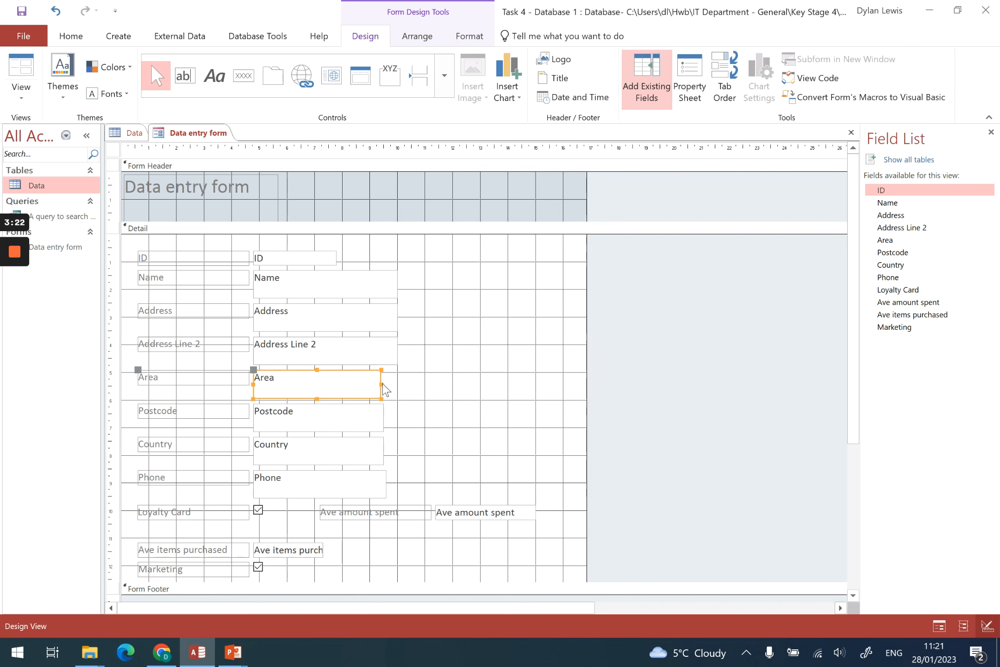
left_click_drag(382, 384, 400, 418)
left_click(371, 417)
left_click_drag(401, 418, 397, 480)
left_click(381, 451)
left_click(384, 479)
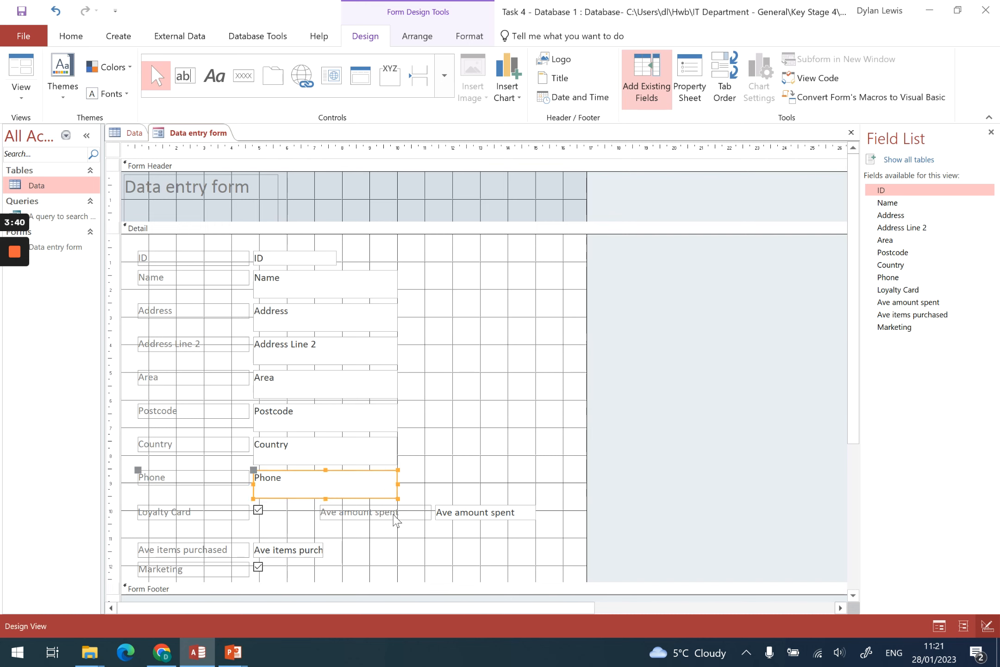